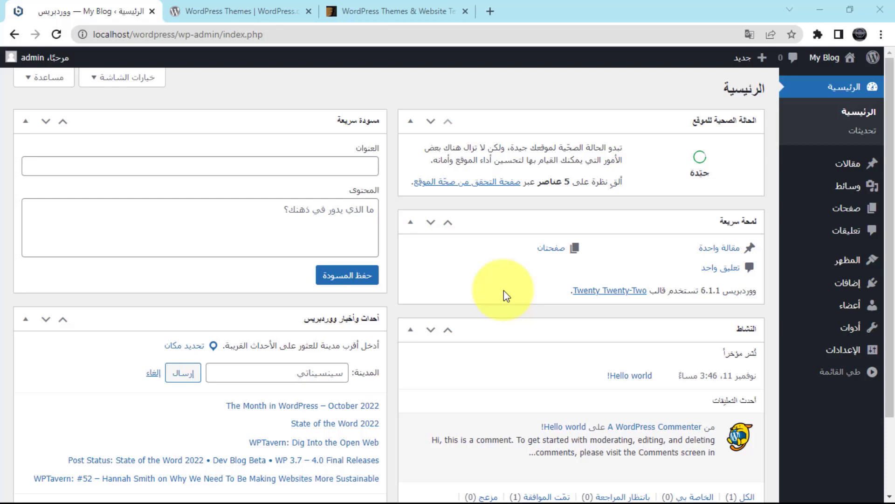
Step: Open the list of themes installed on the My Blog site
click(848, 265)
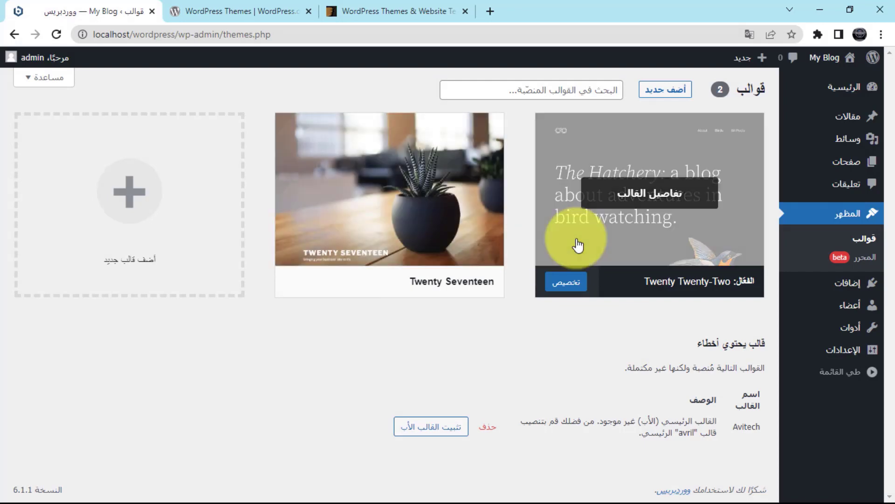
Step: Look over the popular free themes in the WordPress.org theme directory
click(200, 11)
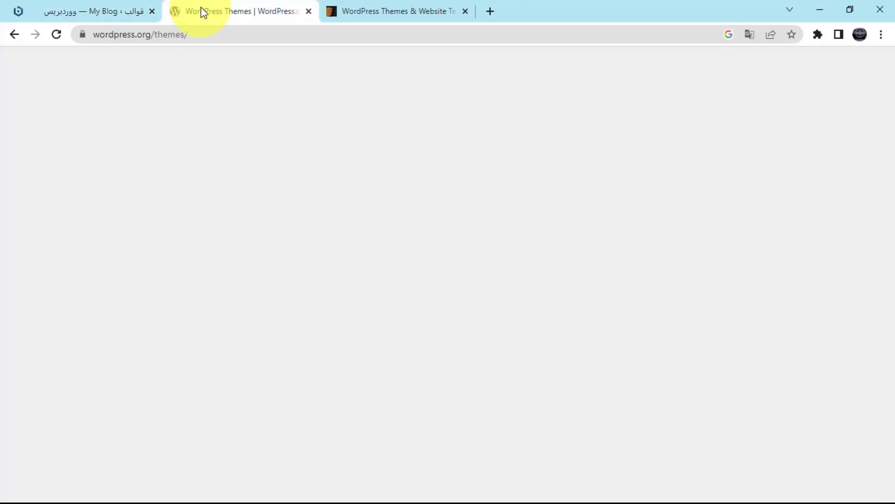
scroll(524, 363, down, 15)
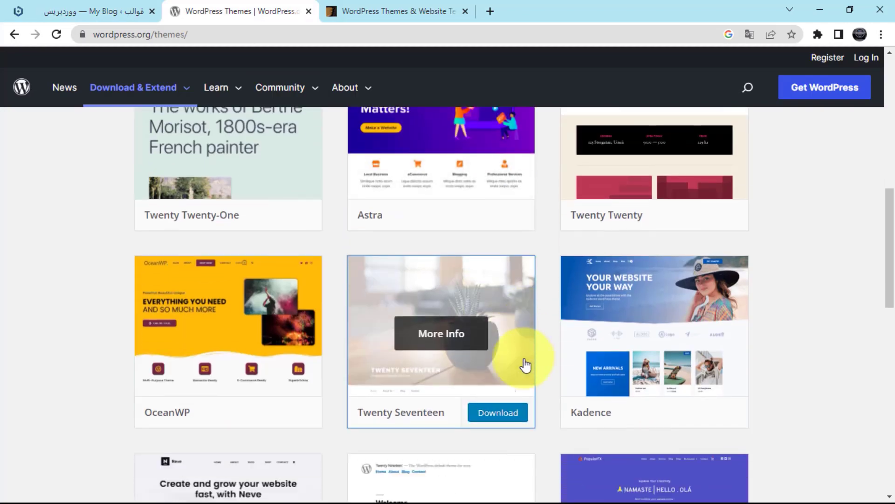
scroll(546, 282, up, 1)
scroll(545, 282, up, 14)
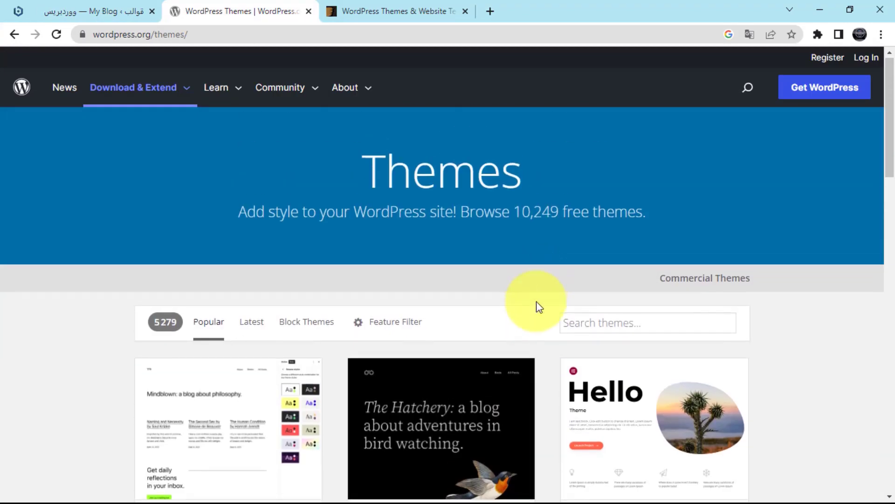
scroll(536, 303, down, 7)
mouse_move(486, 366)
Step: View the ThemeForest home page and return to the site's installed themes
key(ctrl+Tab)
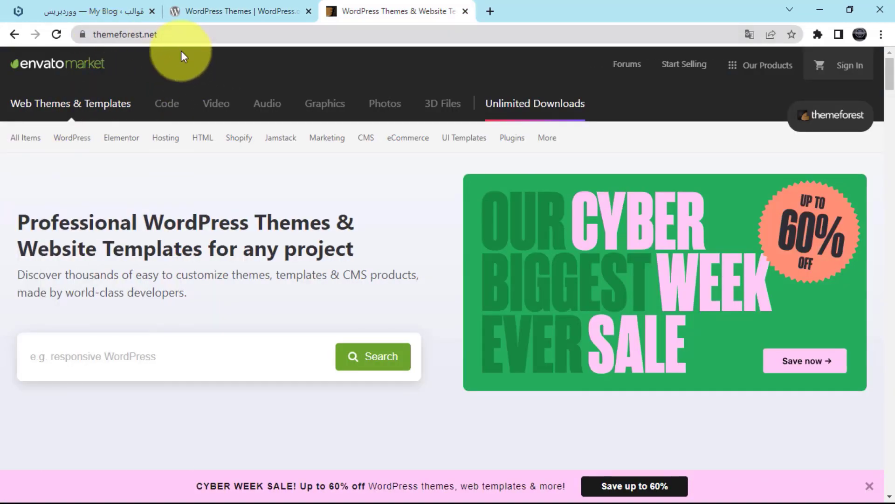
key(ctrl+Tab)
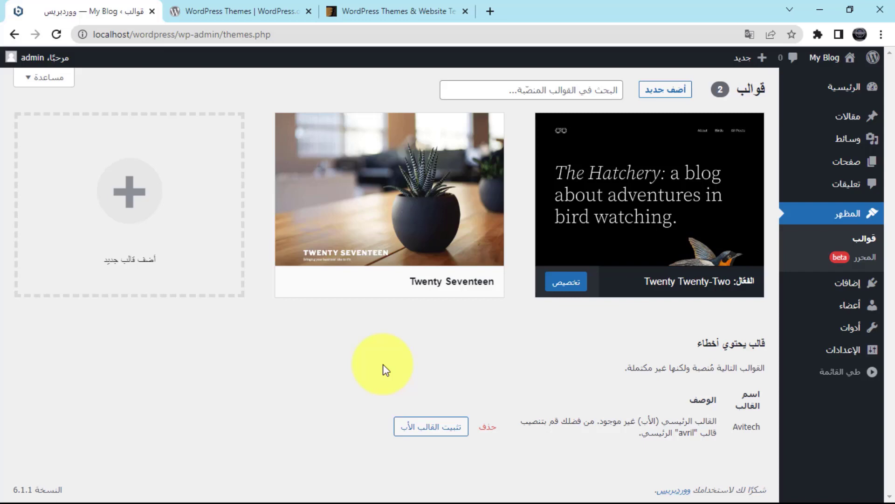
click(392, 11)
click(93, 11)
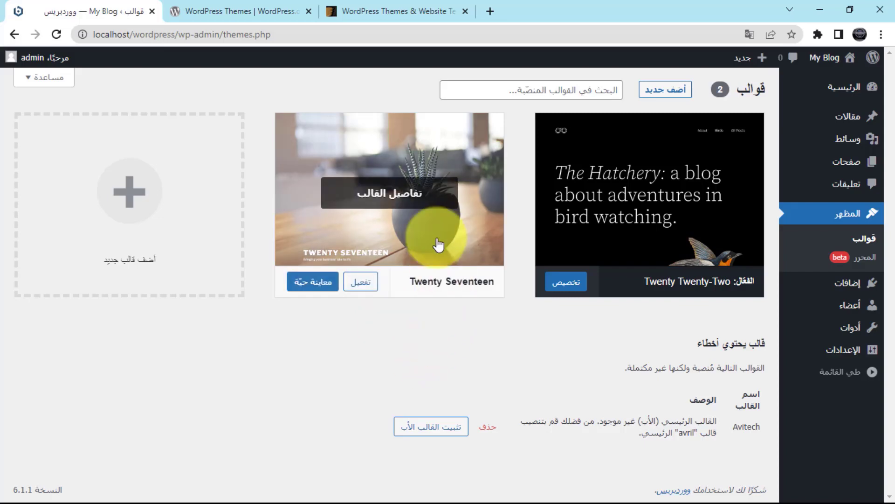
Step: Examine the popular theme cards in the WordPress.org directory, including the info and download options for Twenty Twenty-Three
click(254, 13)
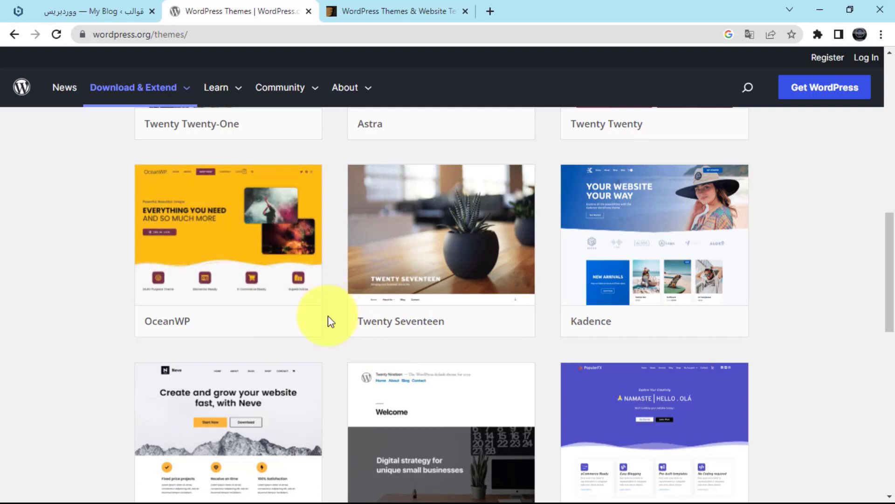
scroll(328, 317, down, 5)
scroll(328, 316, down, 5)
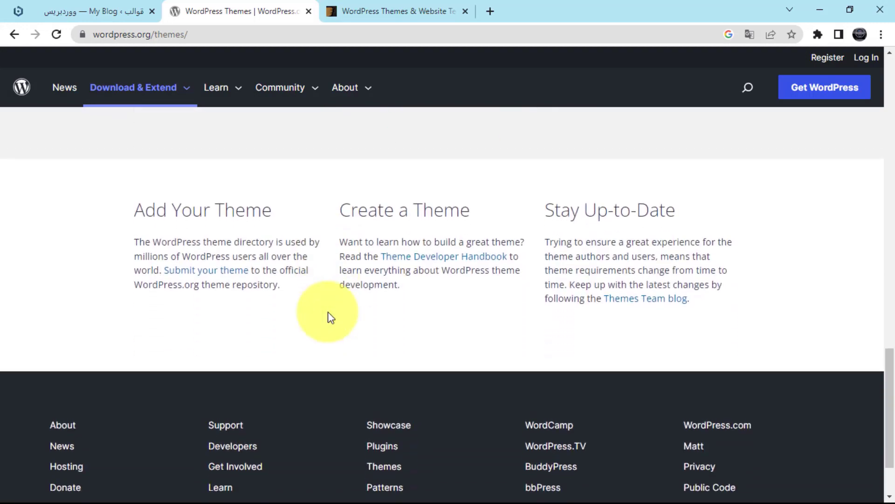
scroll(328, 311, up, 11)
scroll(329, 314, up, 6)
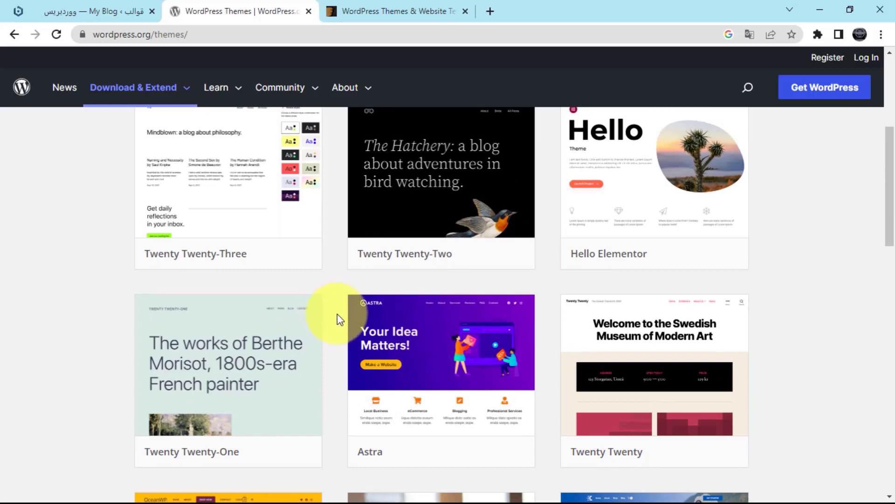
scroll(228, 310, up, 1)
scroll(228, 309, up, 2)
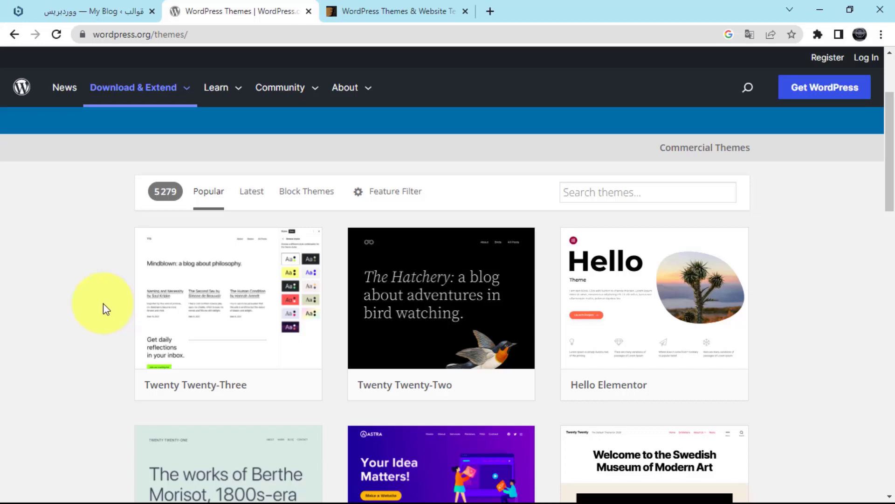
mouse_move(154, 300)
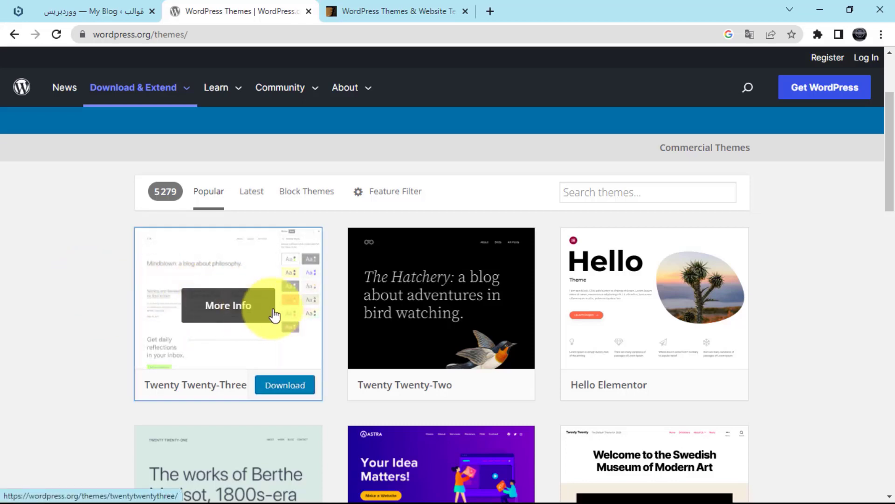
scroll(390, 314, up, 3)
scroll(109, 363, down, 3)
scroll(110, 363, down, 2)
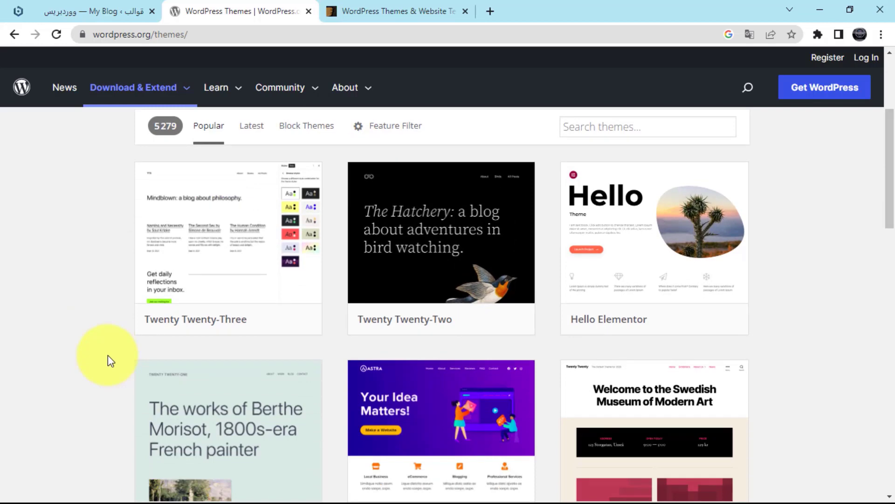
scroll(432, 340, down, 4)
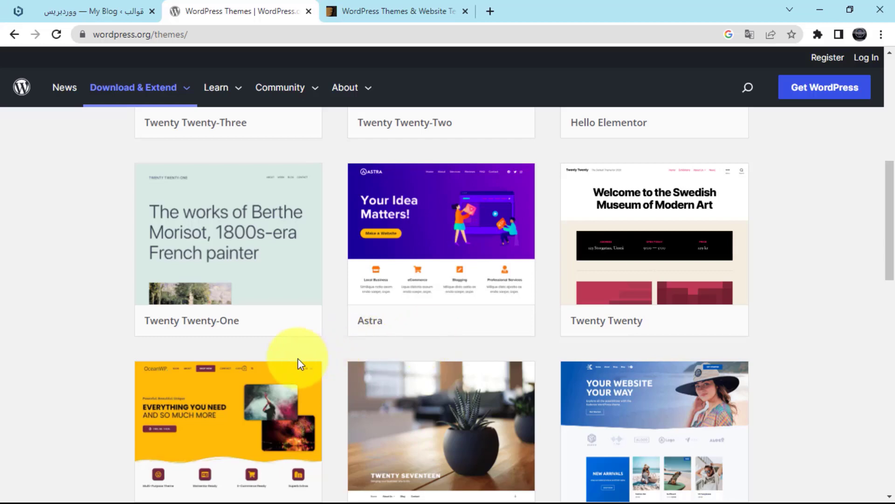
mouse_move(282, 373)
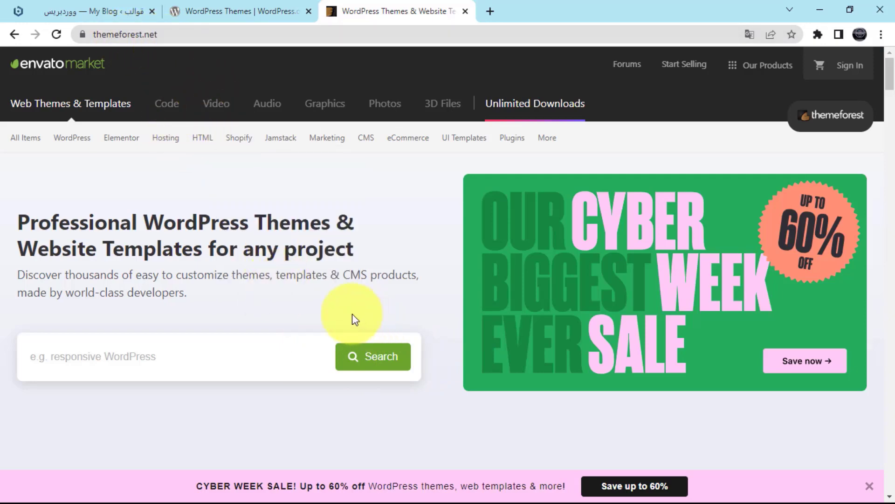
Step: Open ThemeForest's WordPress Blog / Magazine category and look through the paid themes and their prices
mouse_move(78, 141)
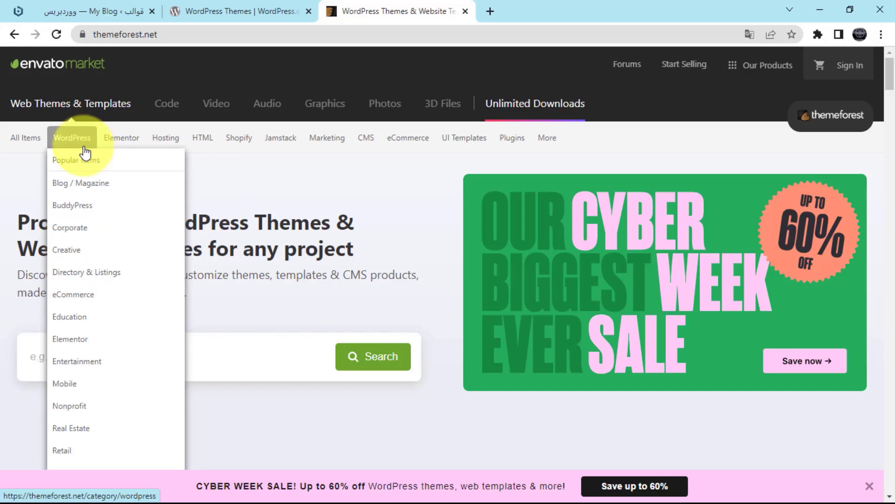
click(78, 185)
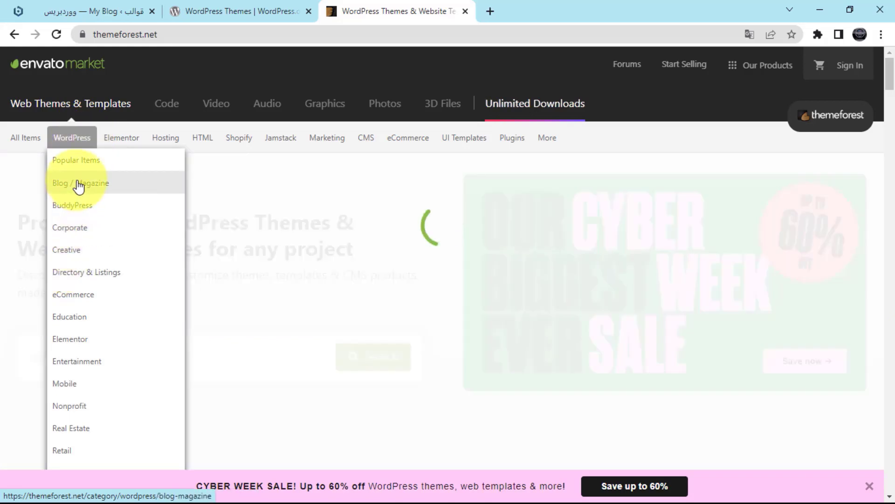
scroll(475, 320, down, 4)
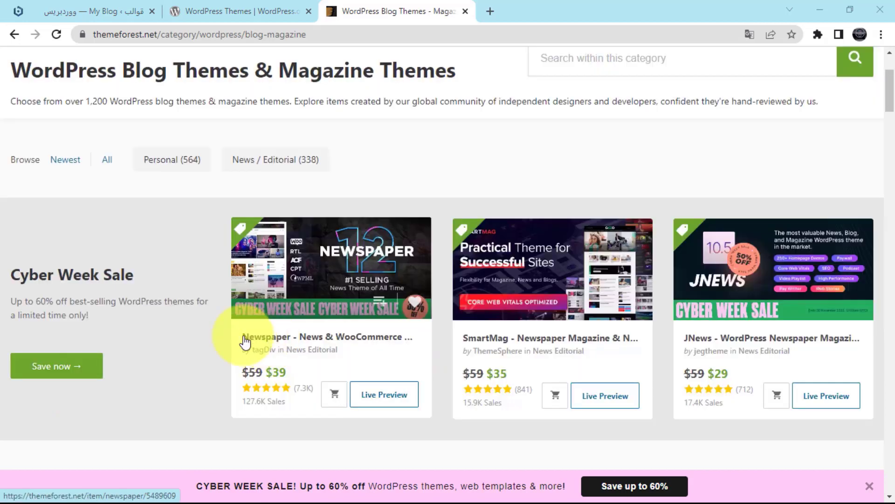
scroll(439, 325, down, 2)
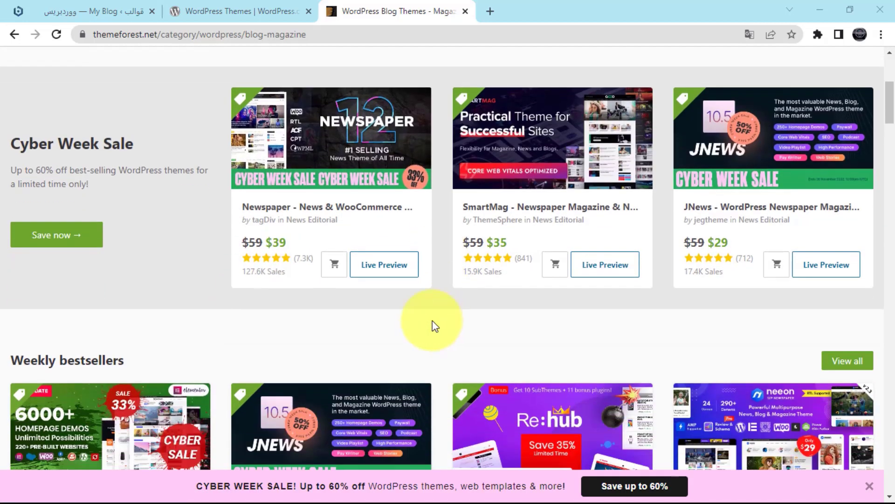
scroll(420, 321, up, 1)
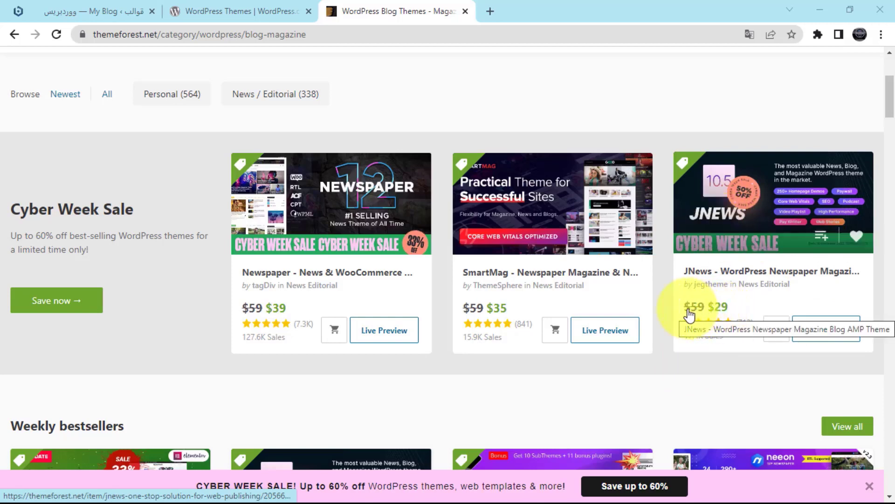
scroll(606, 306, down, 10)
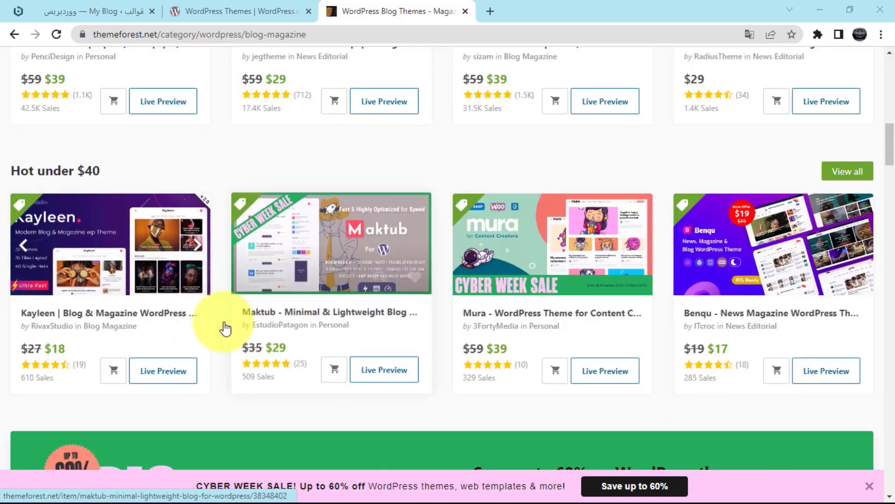
scroll(222, 262, up, 8)
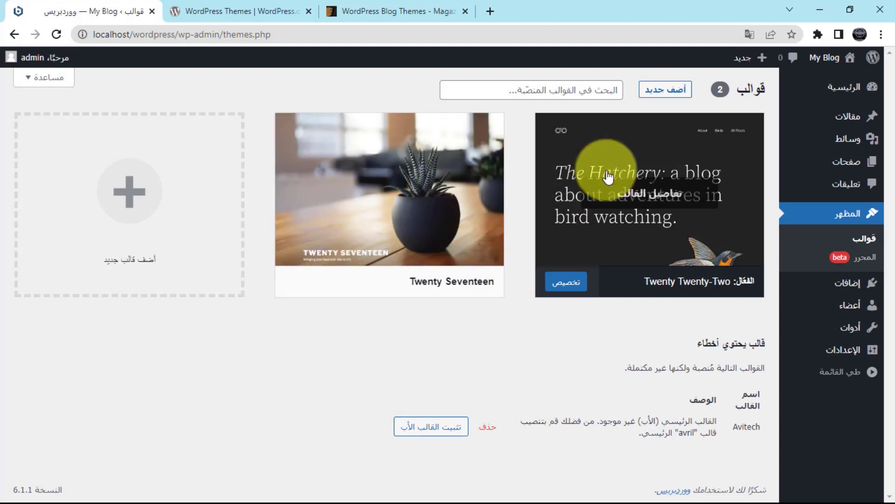
Step: Open the site's page for adding new themes and browse the most popular ones as far as Hestia
click(656, 94)
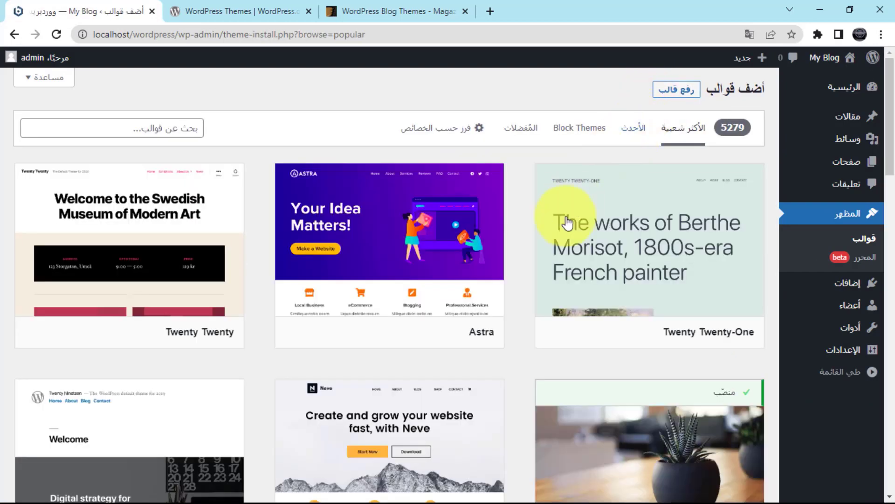
mouse_move(386, 329)
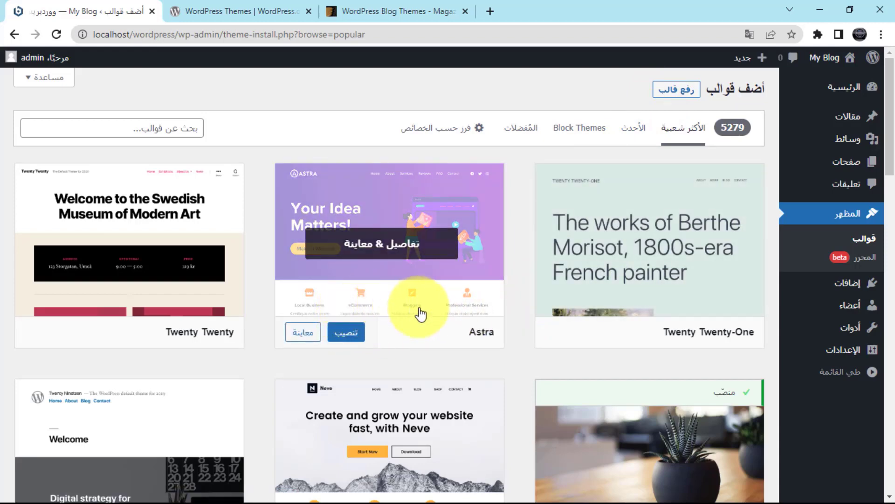
scroll(381, 320, down, 3)
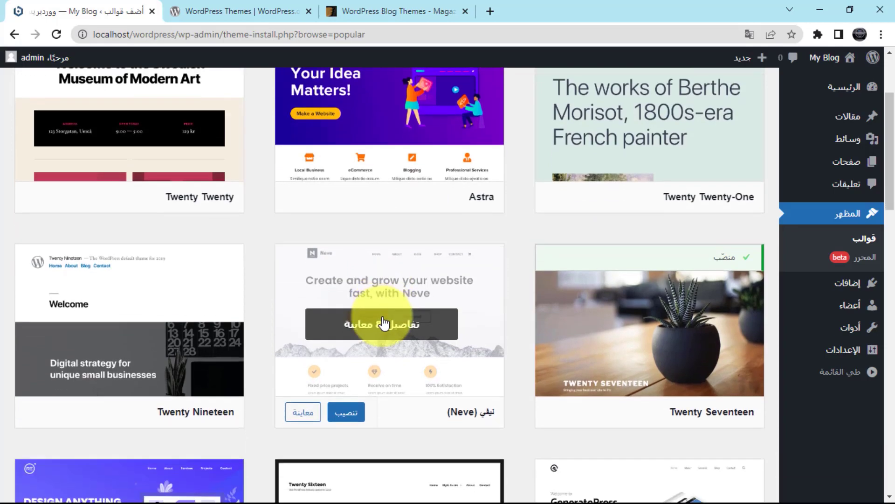
scroll(383, 322, down, 1)
scroll(526, 205, up, 4)
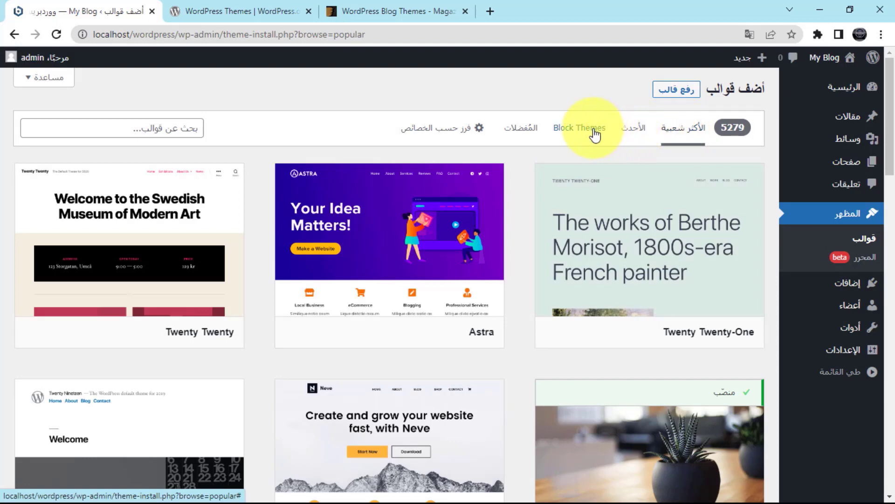
scroll(434, 294, down, 10)
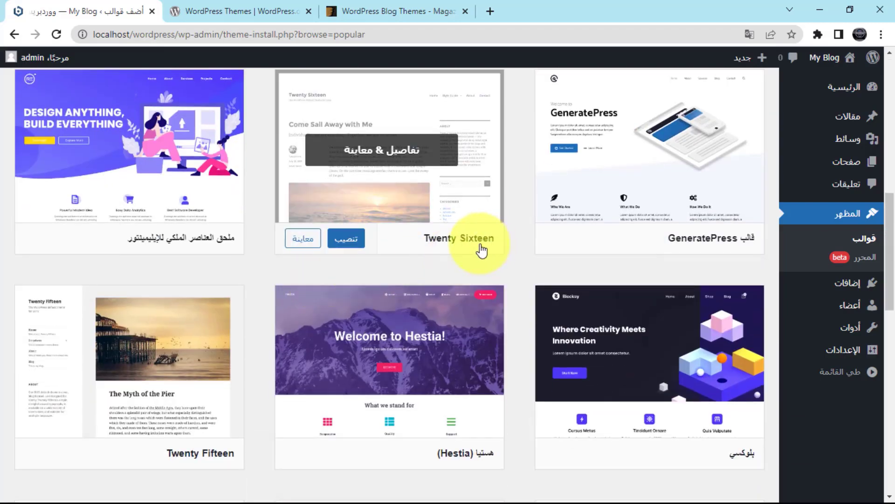
scroll(456, 254, down, 2)
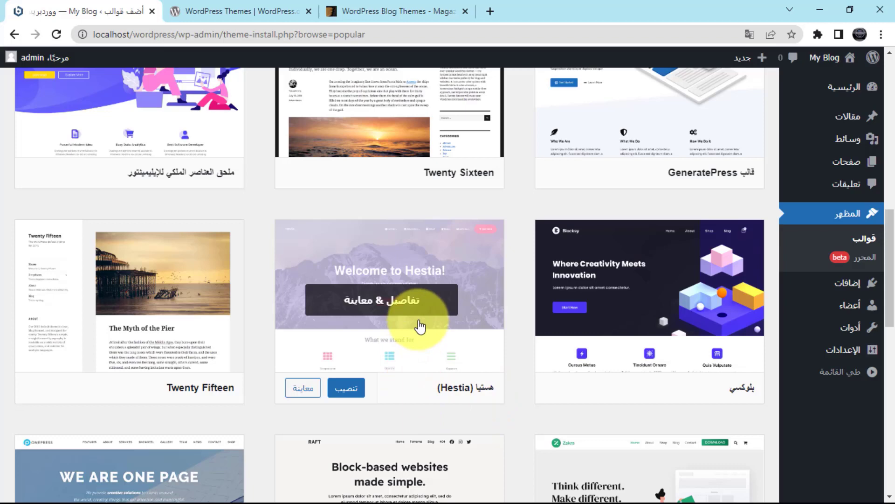
Step: Install and activate the Hestia theme on the site
click(347, 388)
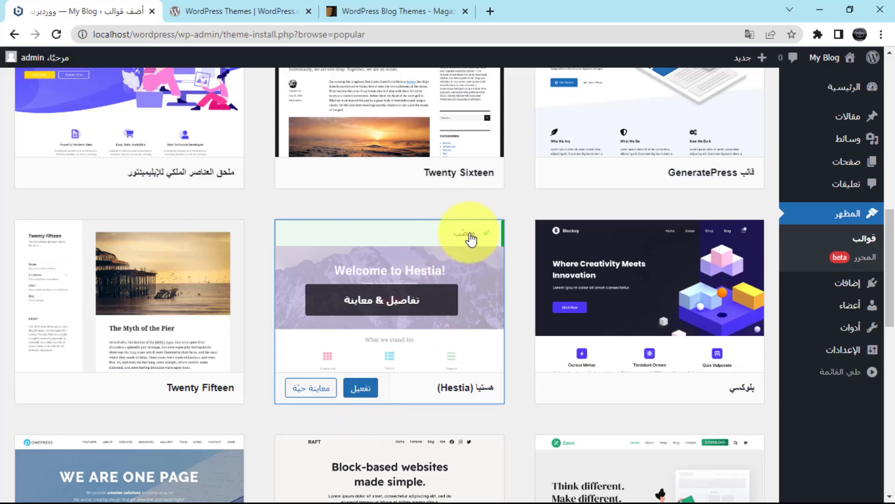
click(362, 390)
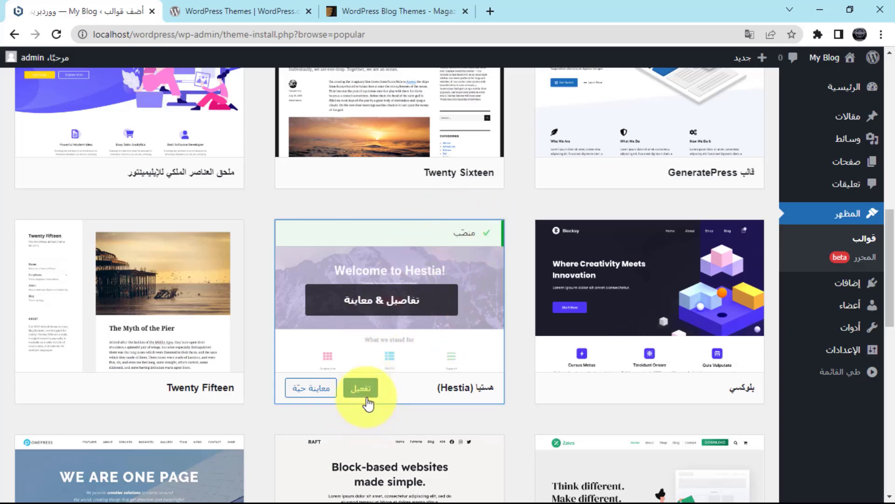
click(367, 393)
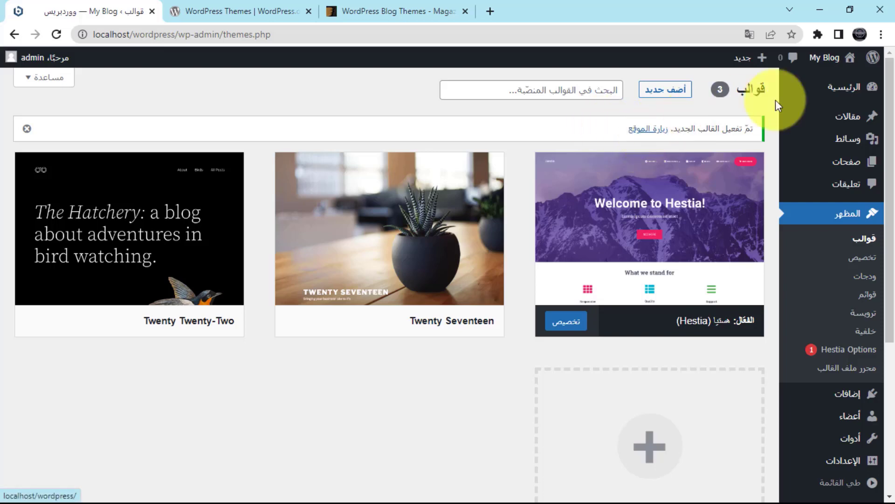
Step: Visit the My Blog front page, view its theme customization screen, and return to the front page
mouse_move(826, 67)
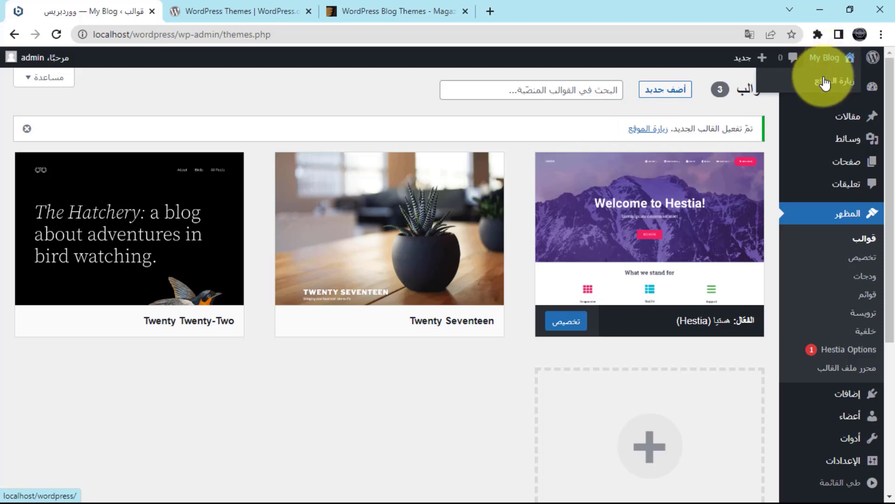
click(833, 83)
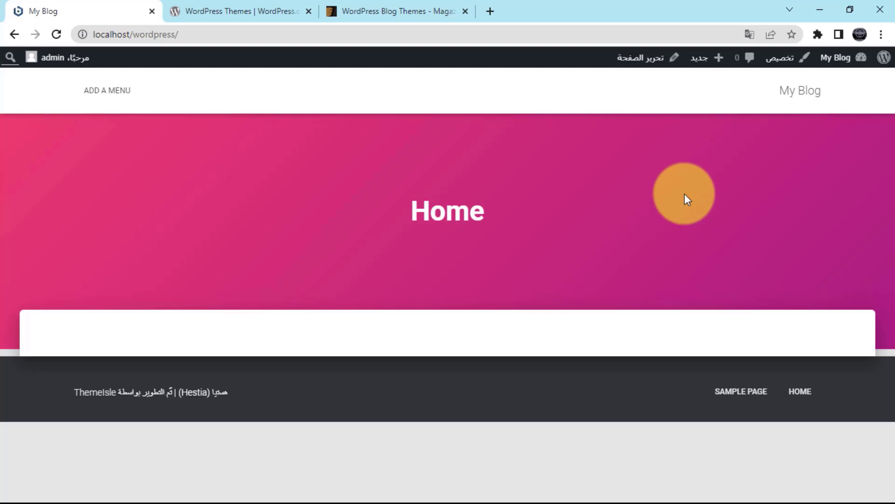
click(779, 64)
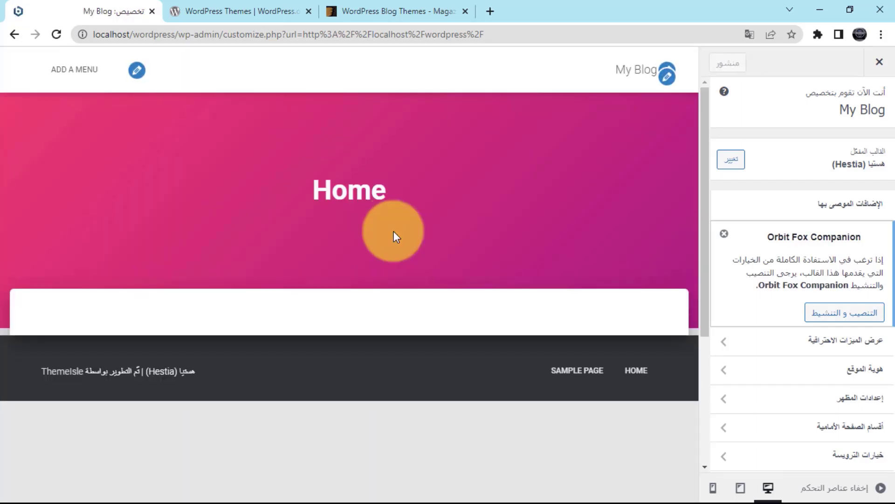
key(alt+Left)
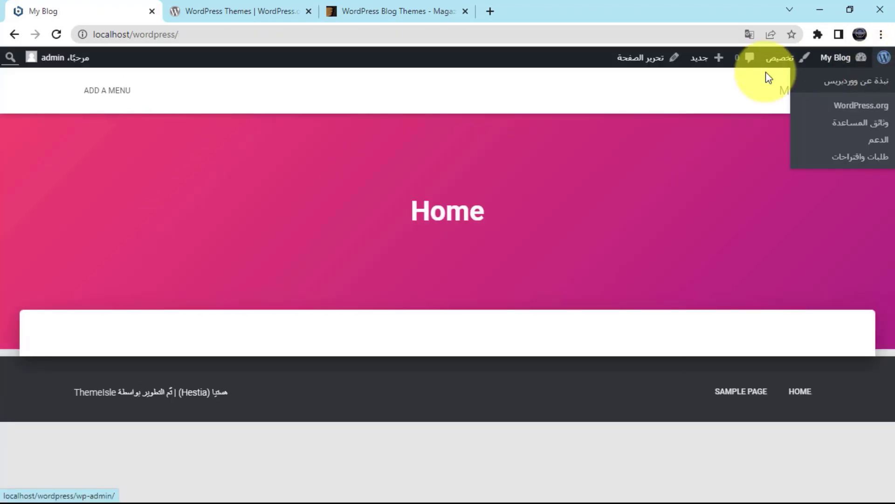
Step: Browse the most popular themes on WordPress.org, download the Newsment theme's zip file, and show it in the browser's download list
click(883, 58)
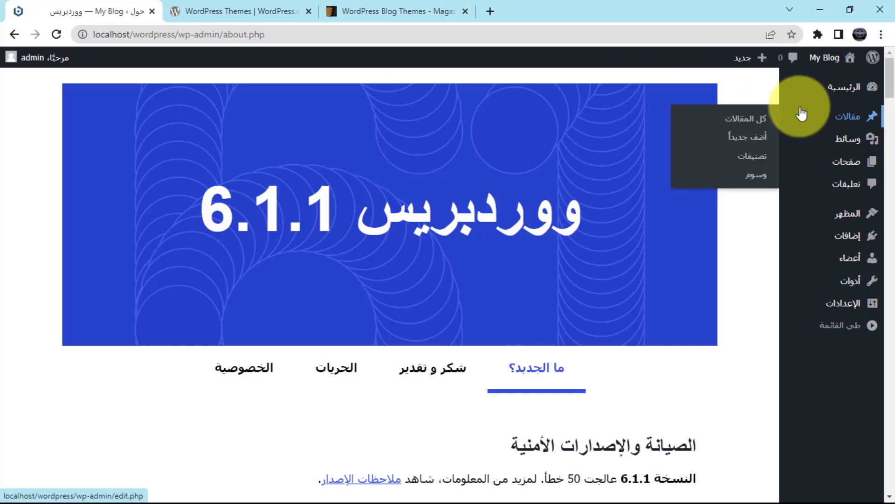
key(ctrl+Tab)
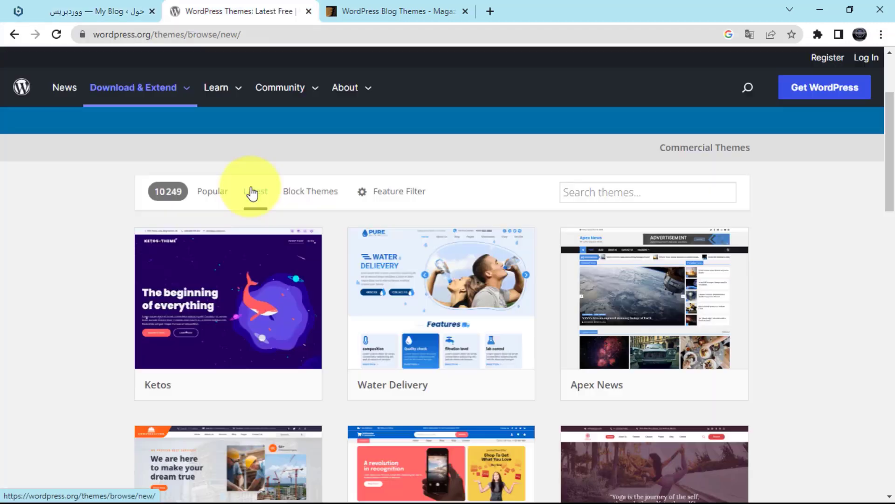
click(216, 192)
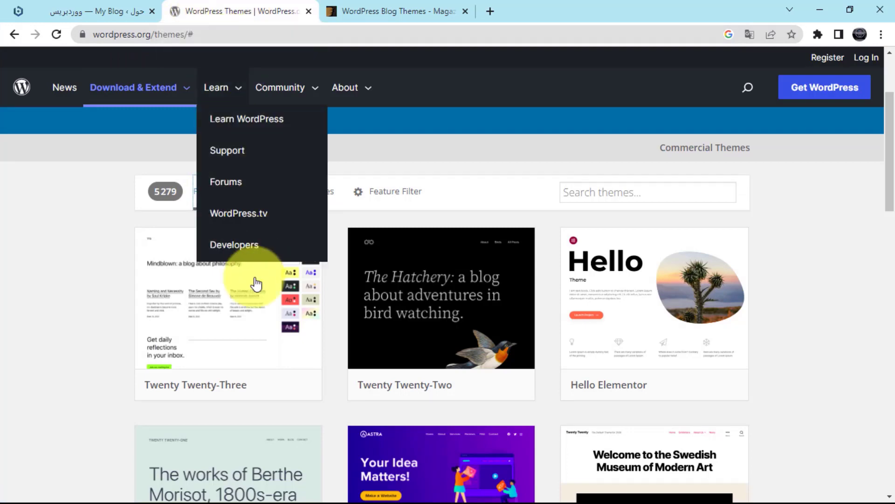
scroll(246, 323, down, 2)
scroll(246, 323, down, 15)
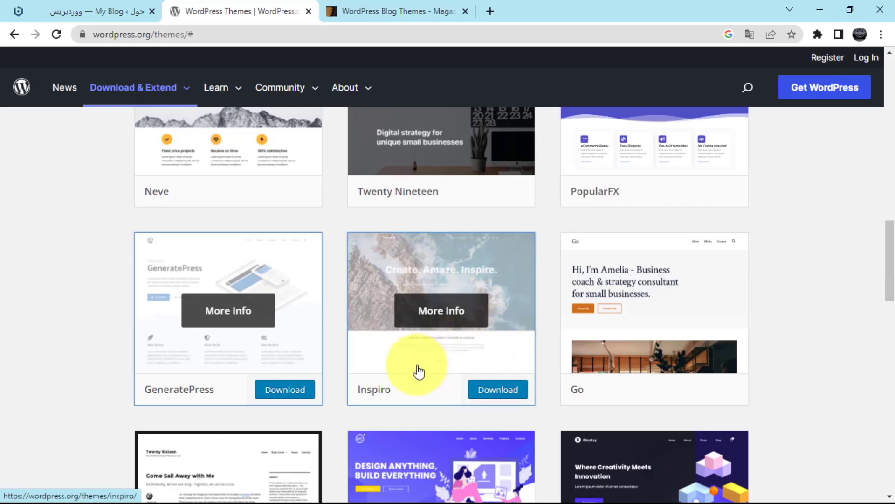
scroll(314, 350, down, 3)
scroll(509, 311, down, 10)
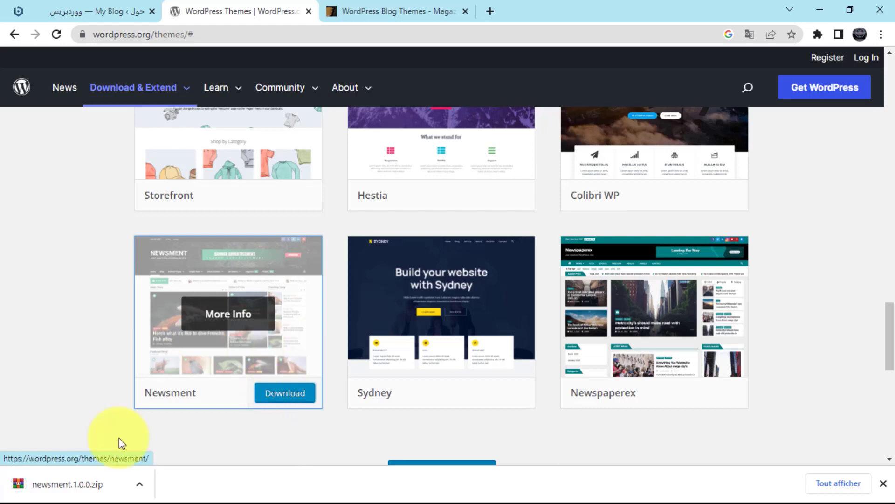
click(54, 493)
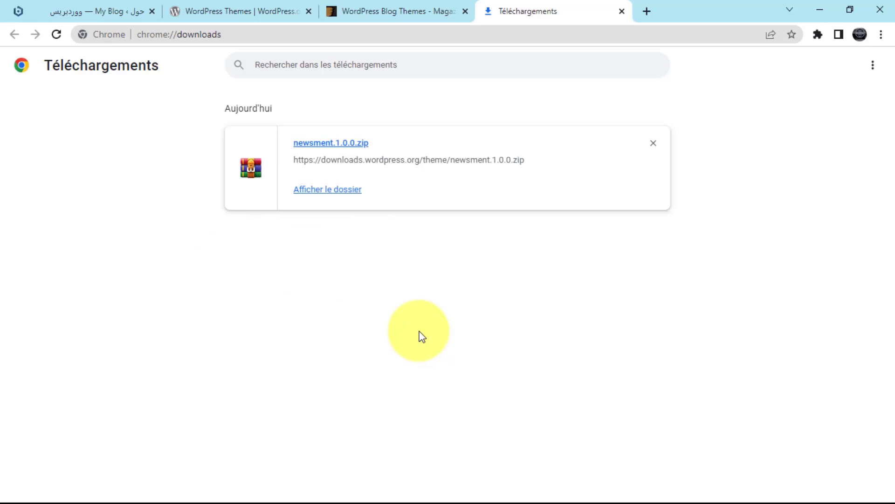
Step: Open the upload form for adding a new theme on the local site and dismiss the Hestia feedback survey
key(ctrl+1)
mouse_move(802, 268)
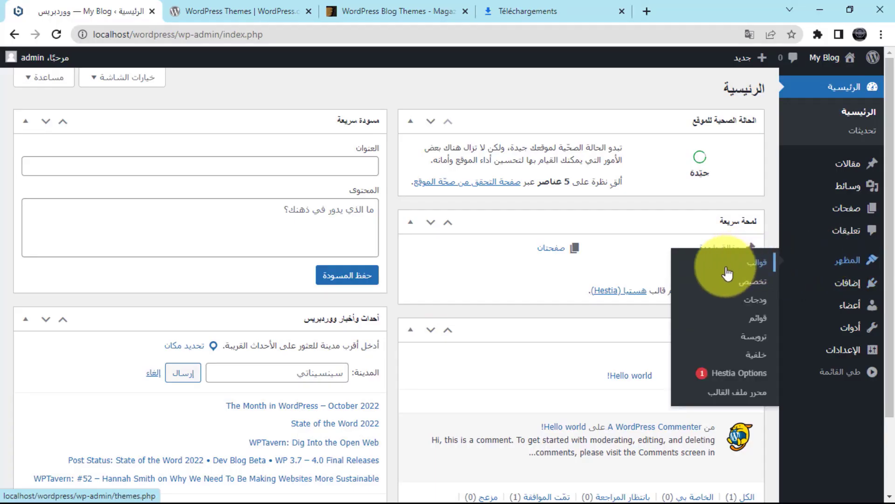
click(753, 262)
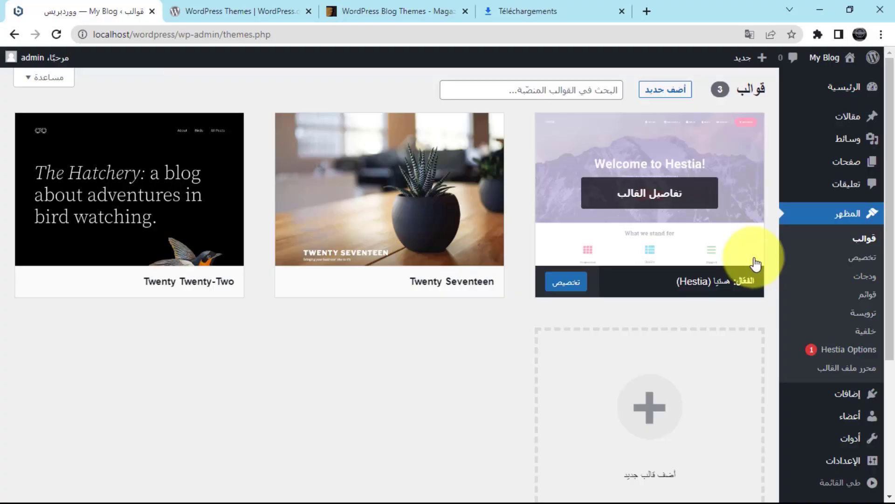
click(659, 93)
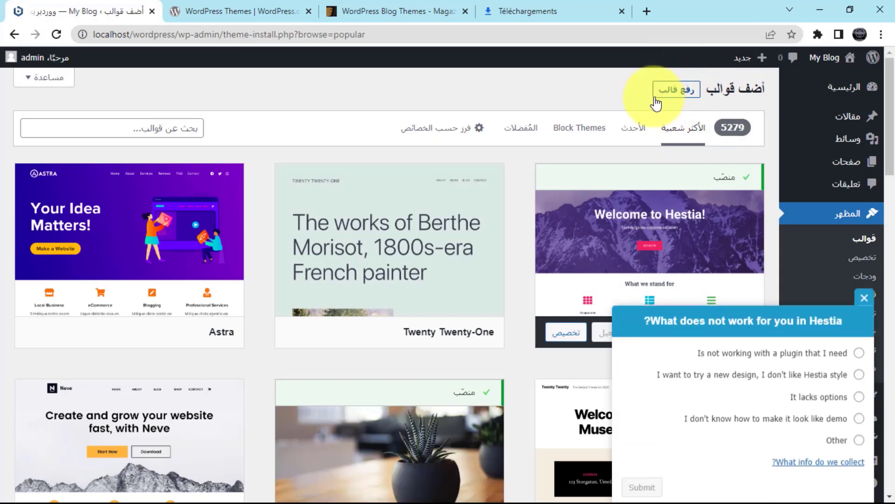
click(656, 99)
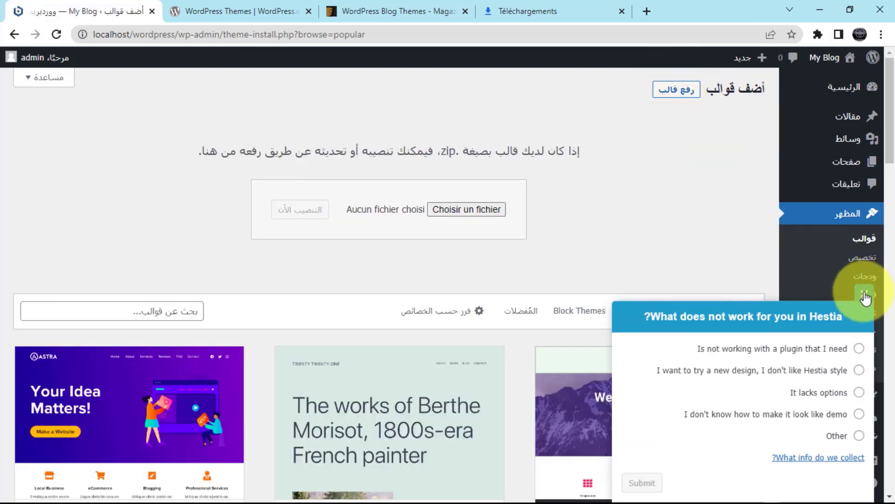
click(863, 294)
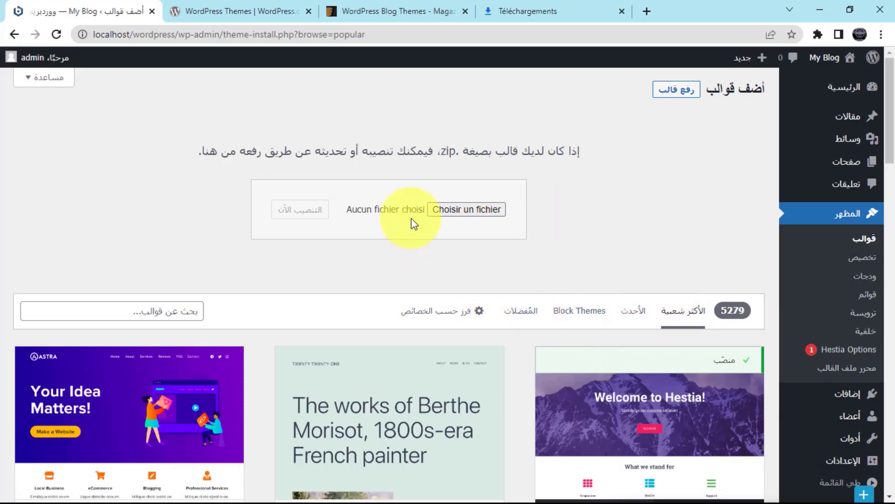
Step: Upload newsment.1.0.0.zip from the Téléchargements folder and install it as a theme
click(470, 215)
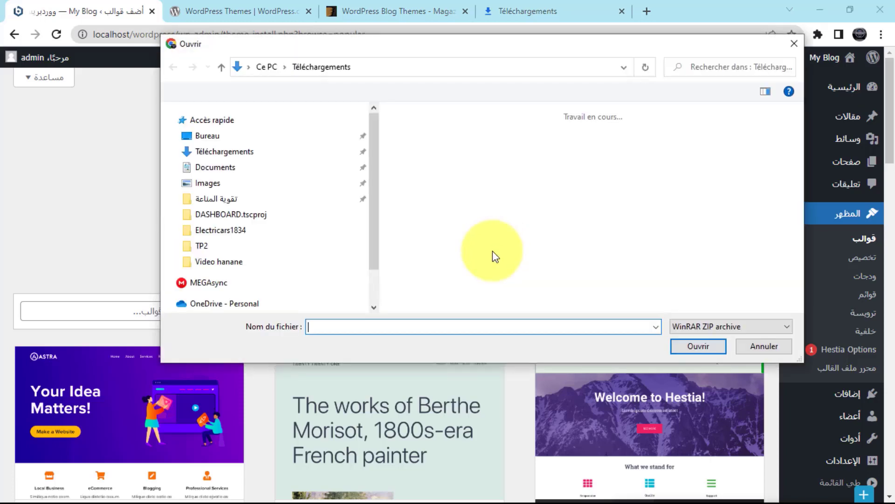
click(428, 154)
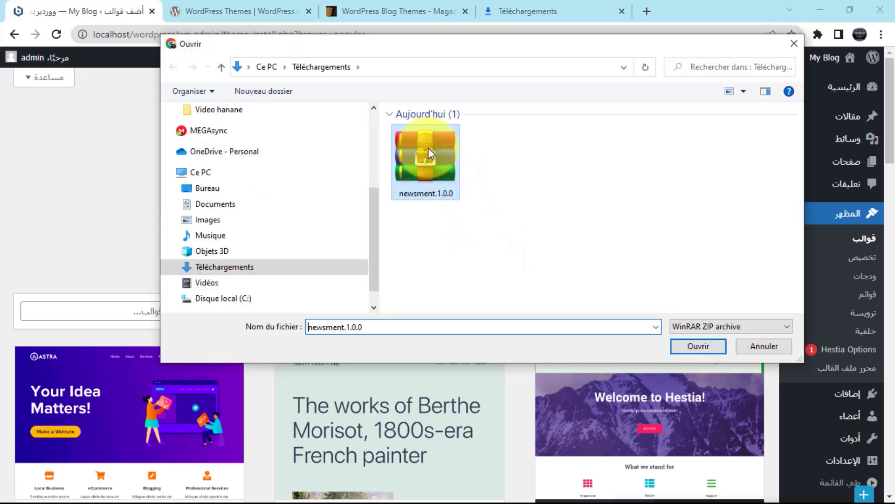
click(704, 345)
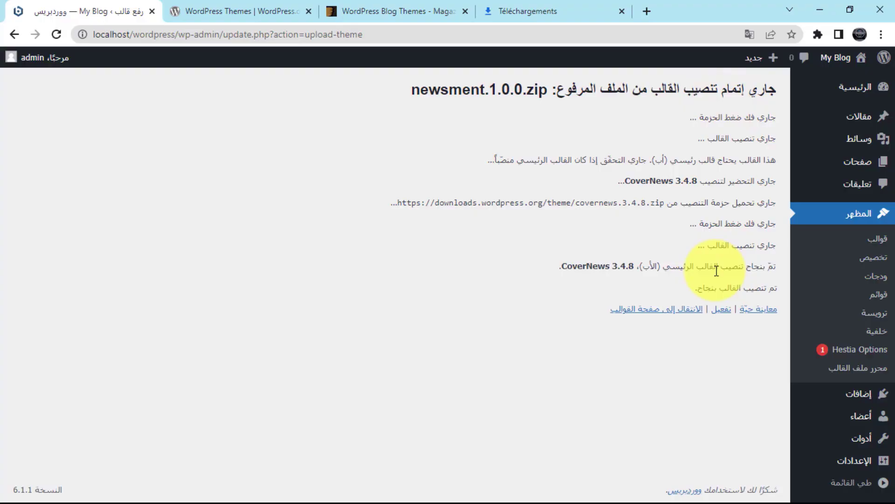
Step: Activate the Newsment theme from the site's installed themes
click(876, 237)
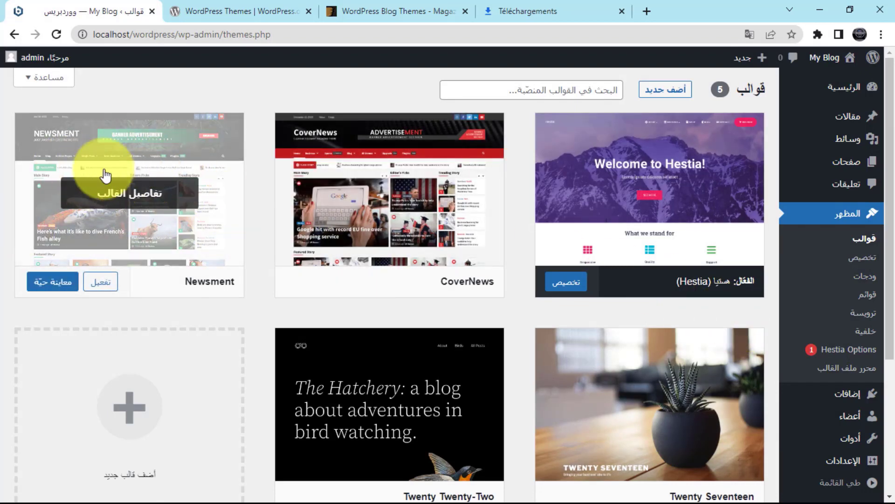
click(99, 290)
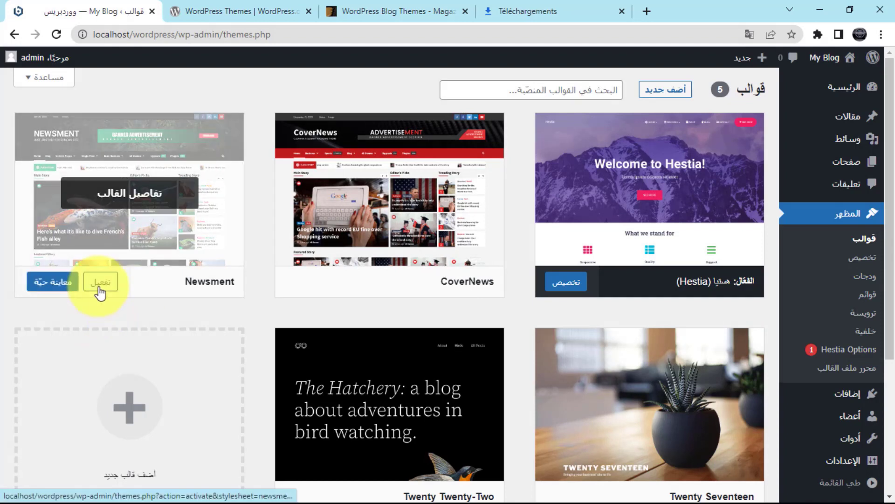
click(100, 290)
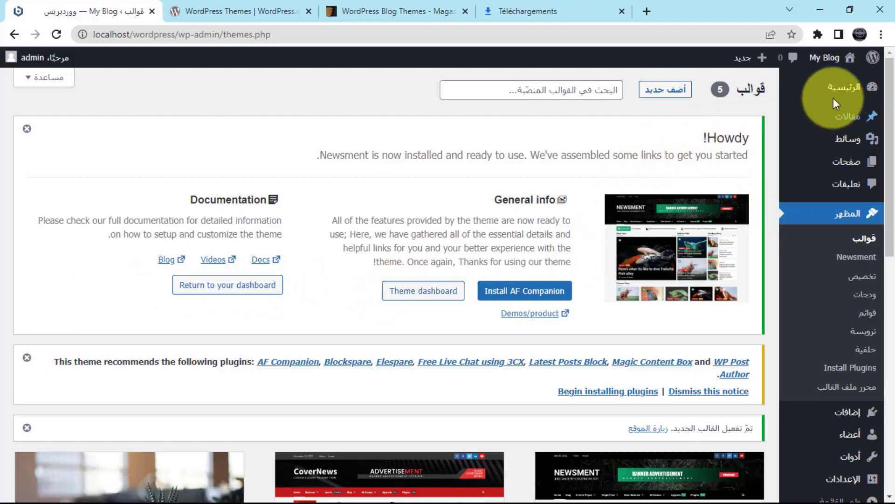
Step: View the My Blog front page with Newsment and its theme customization screen, and return to the admin area
click(830, 77)
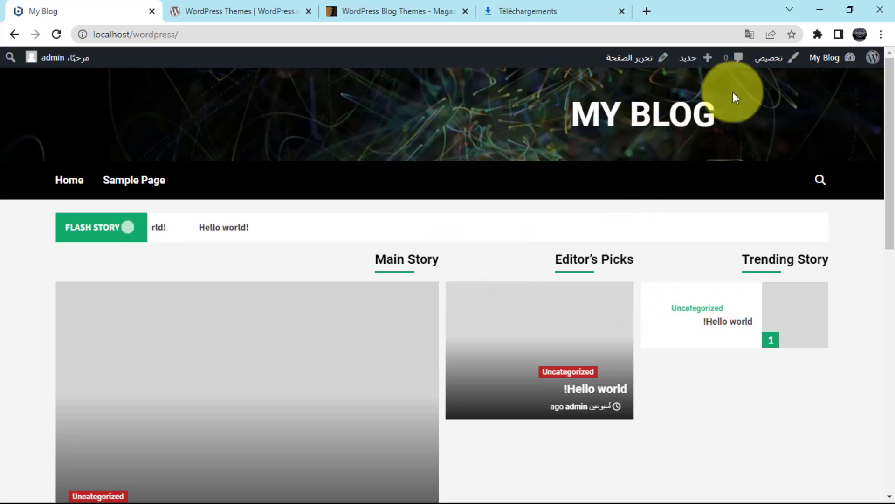
click(768, 66)
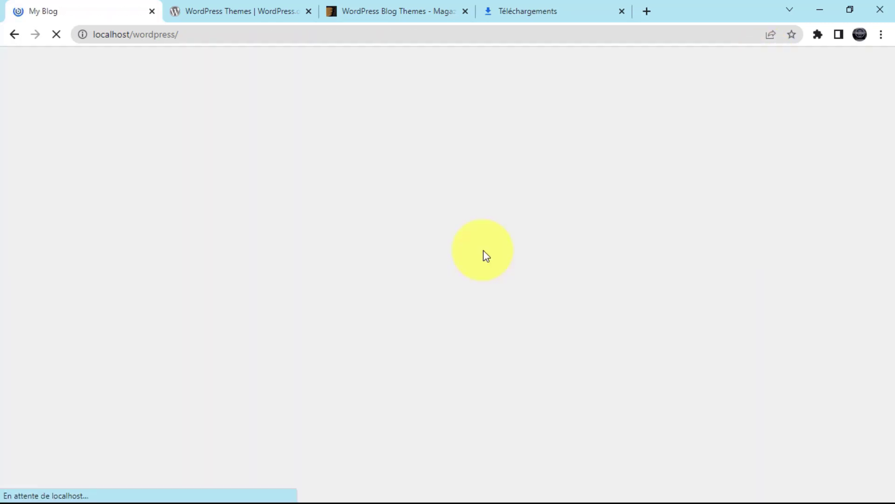
mouse_move(871, 61)
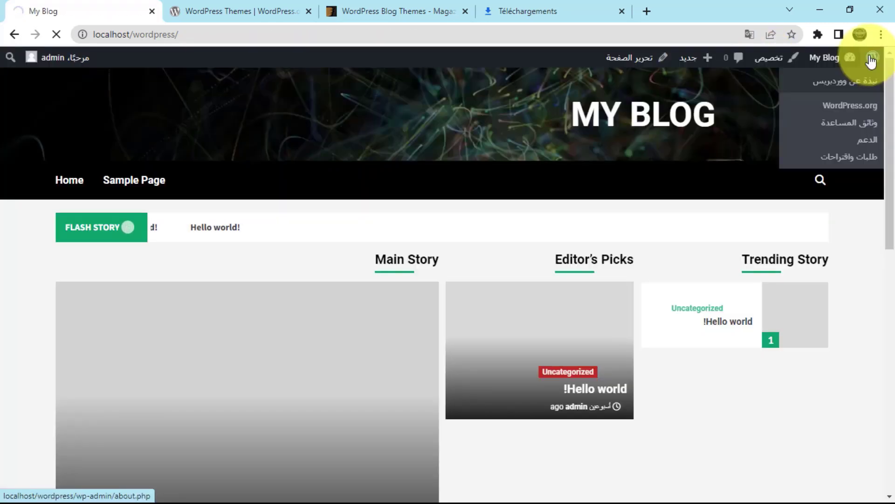
click(871, 61)
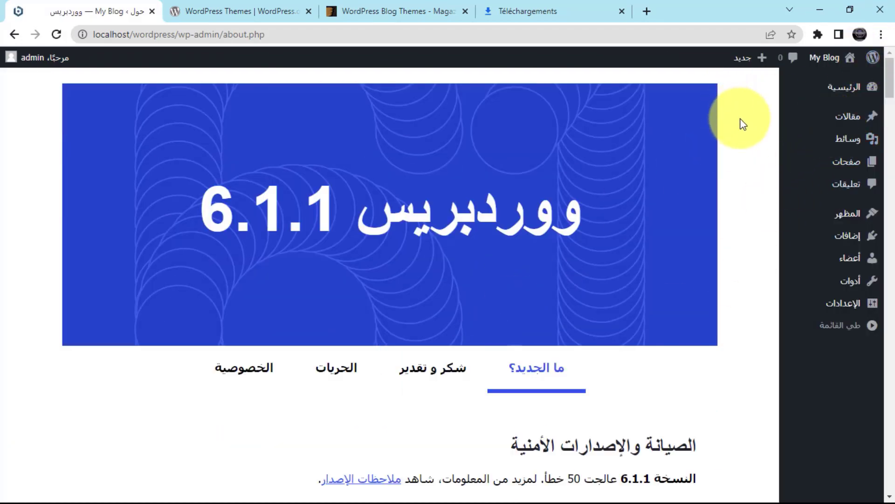
Step: Delete the Twenty Seventeen theme from the site's installed themes and confirm the deletion
key(alt+Left)
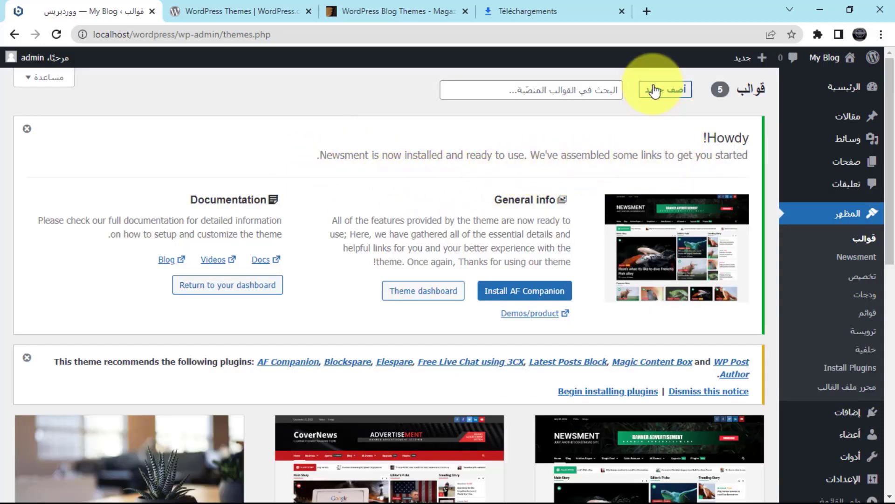
scroll(447, 195, down, 1)
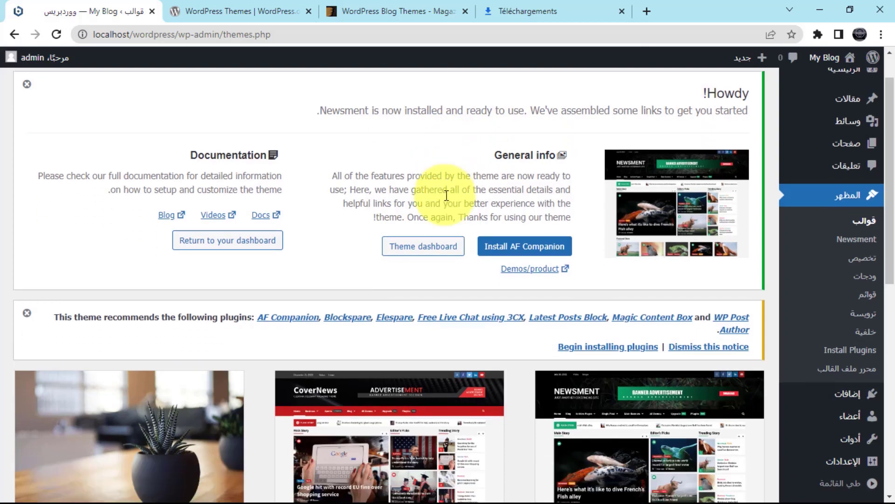
scroll(447, 196, down, 6)
mouse_move(186, 238)
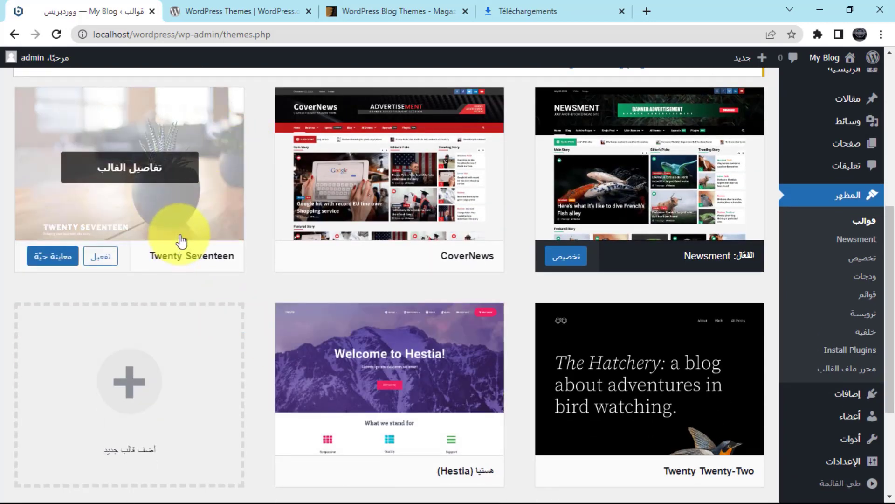
click(160, 219)
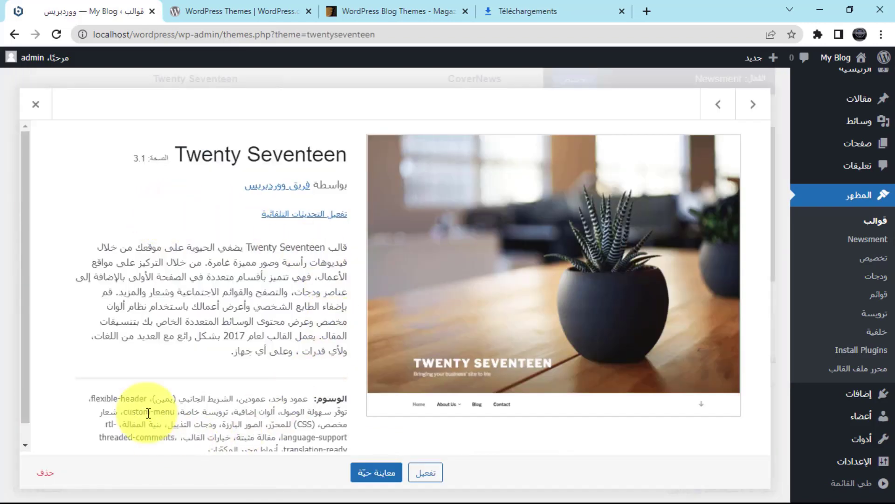
click(47, 472)
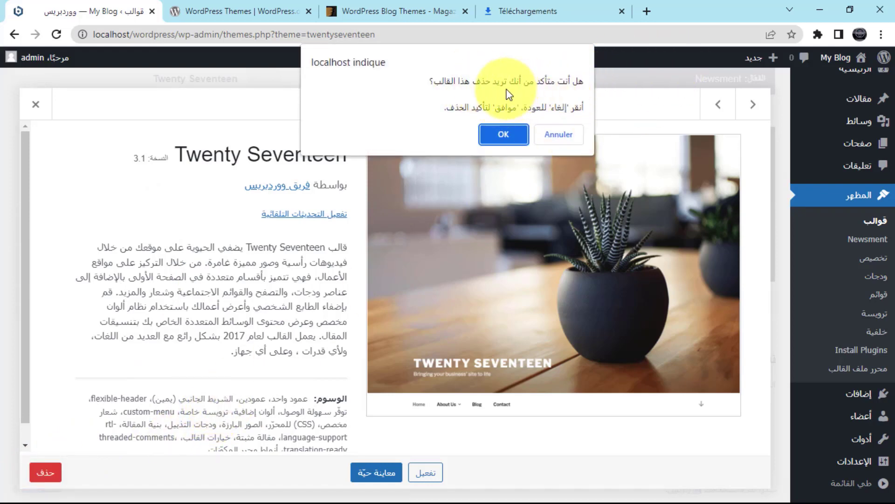
click(503, 134)
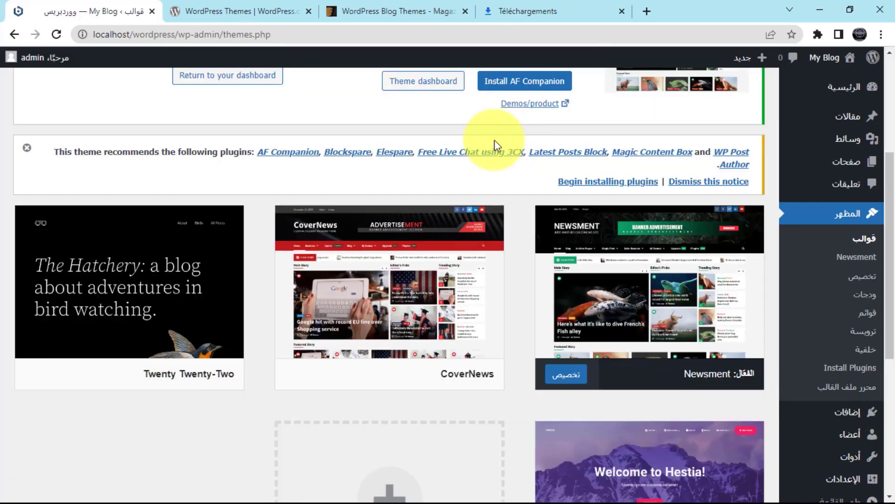
mouse_move(161, 321)
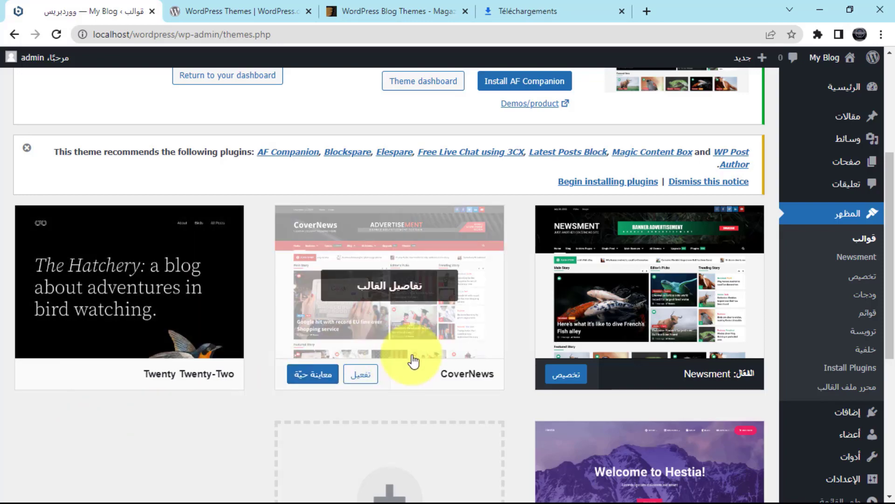
scroll(400, 326, up, 5)
scroll(401, 420, down, 2)
scroll(402, 420, up, 2)
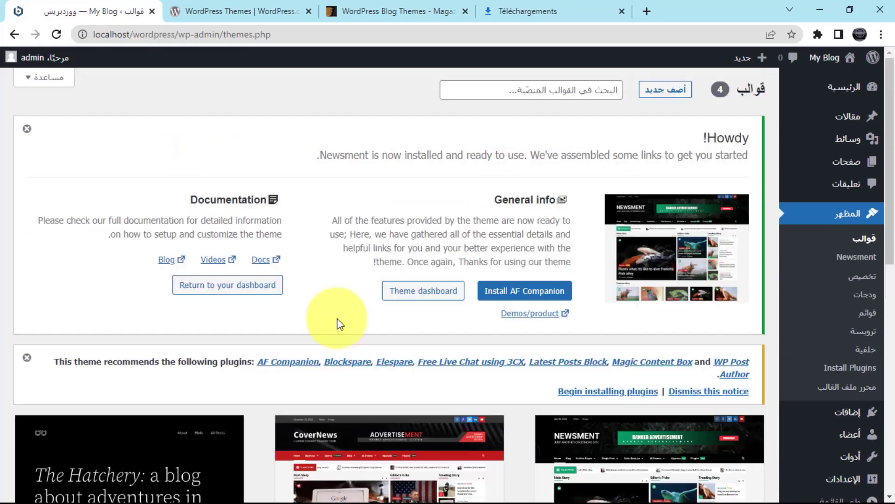